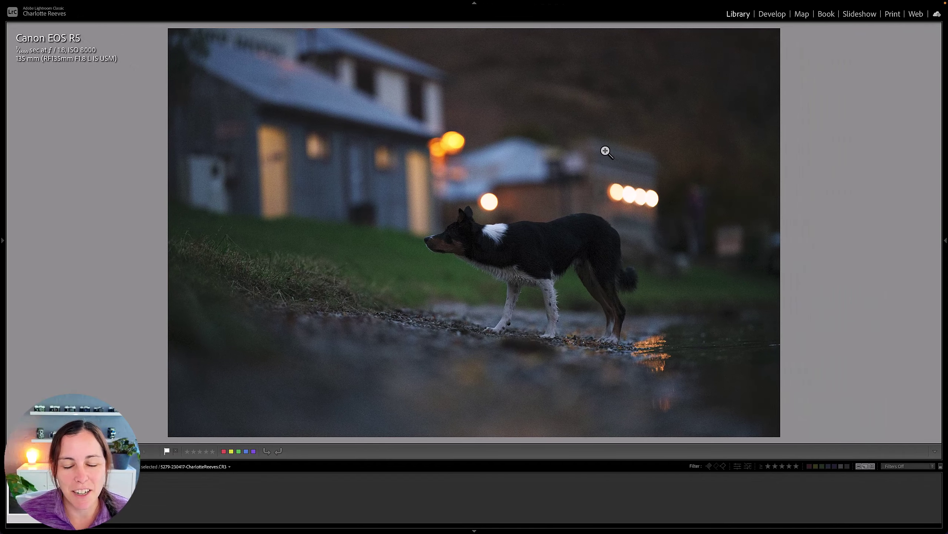
key("d")
left_click(467, 263)
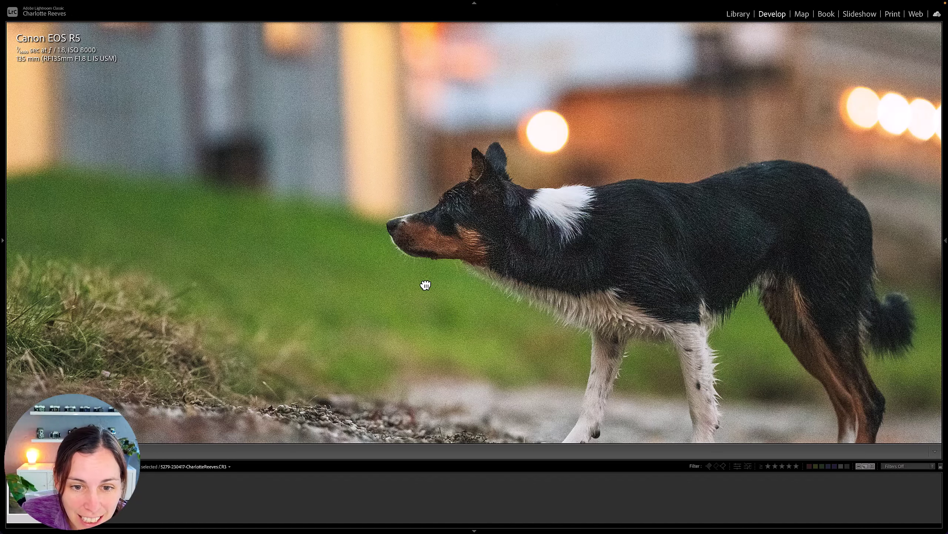
left_click_drag(432, 274, 351, 335)
left_click(592, 341)
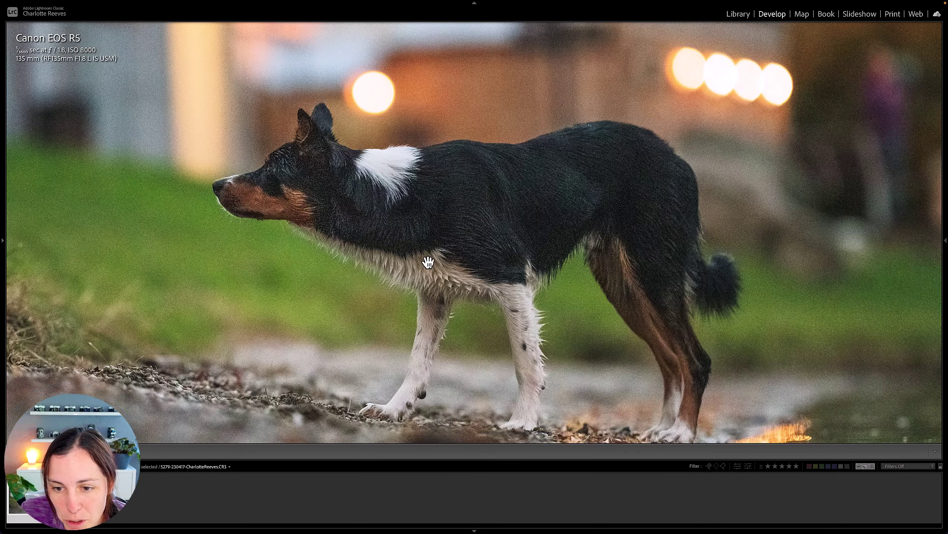
Step: Return to the whole photo and raise sharpening Masking from 81 to 95
key("F8")
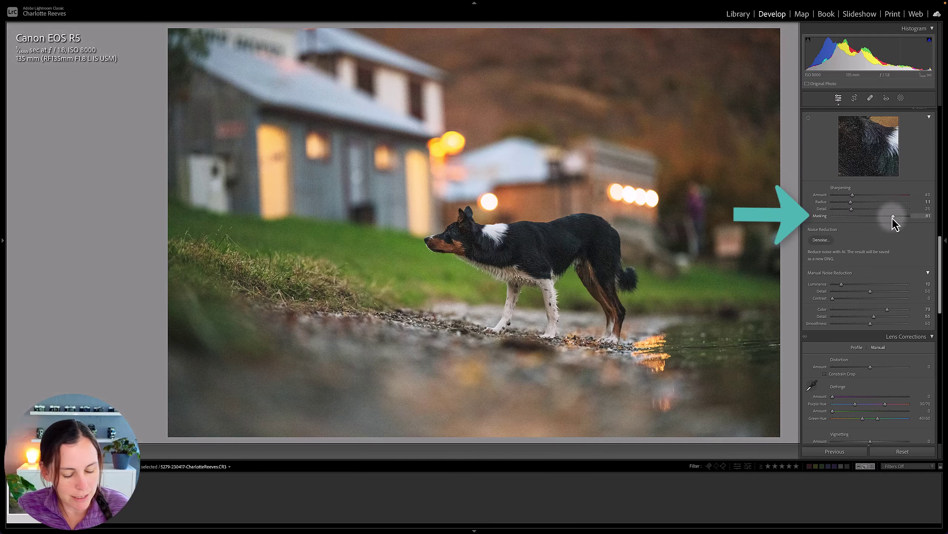
left_click_drag(893, 216, 904, 216)
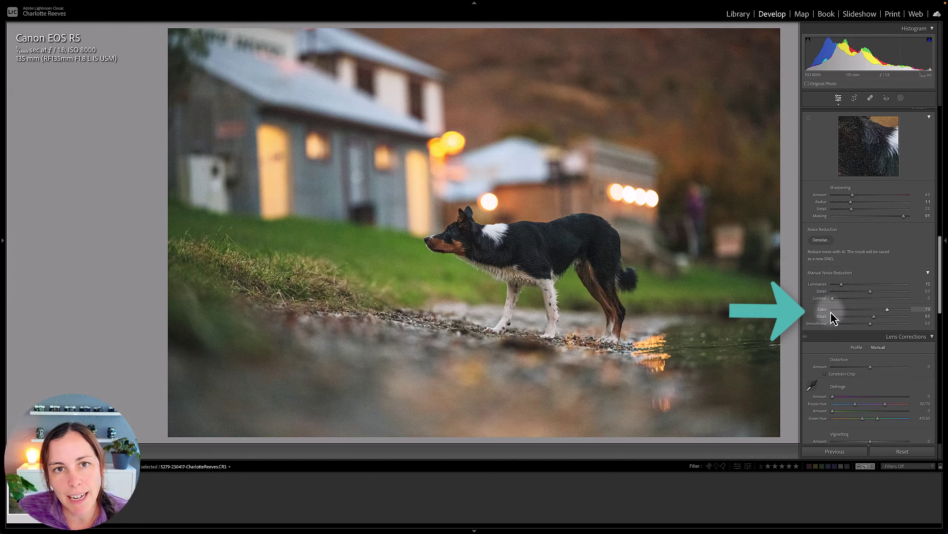
Step: Hide the side panels and zoom in close on the dog's eye
key("Tab")
left_click(450, 236)
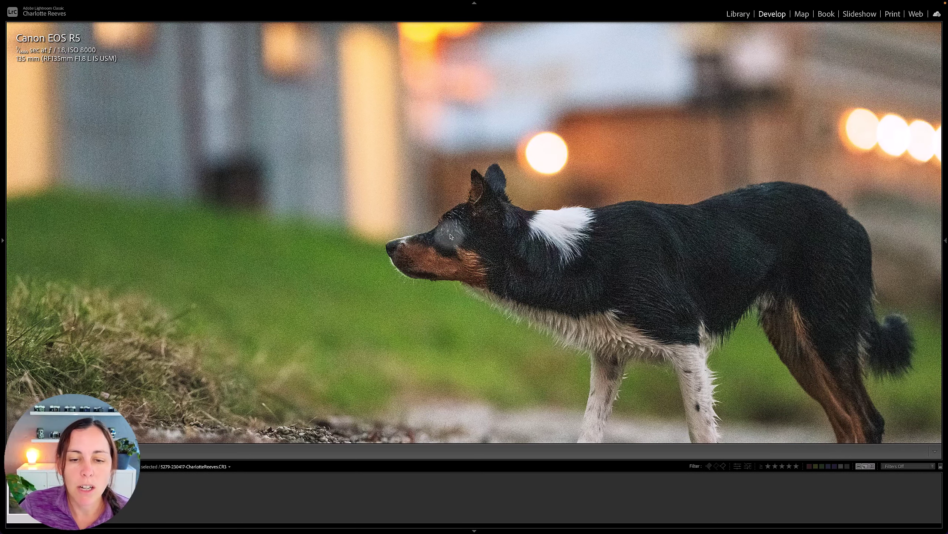
left_click(450, 236)
key("Tab")
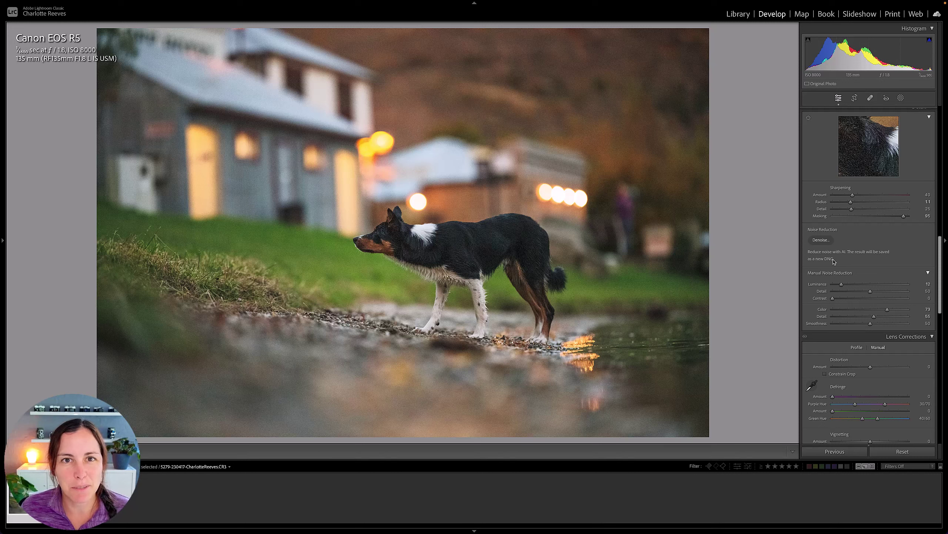
left_click(822, 240)
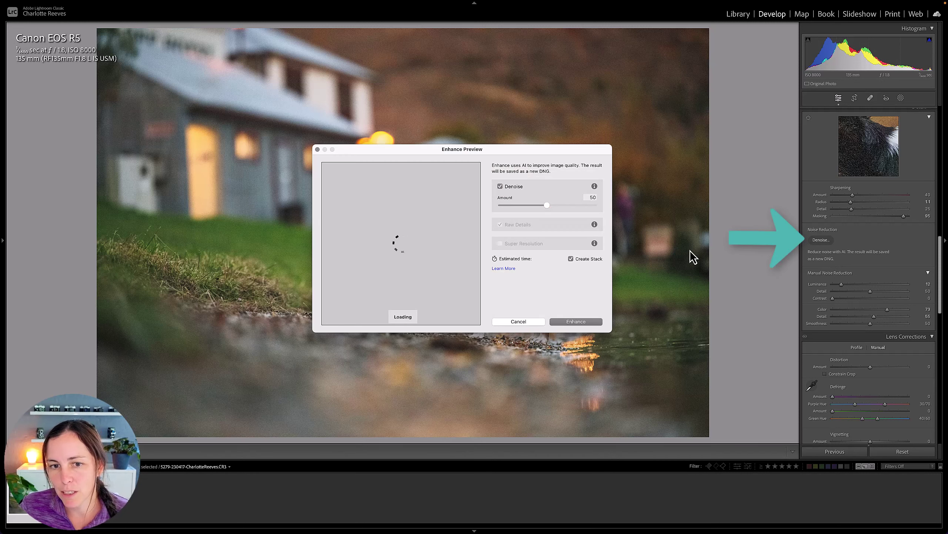
Step: Compare the Denoise 50 preview against the noisy original without denoising
left_click(459, 262)
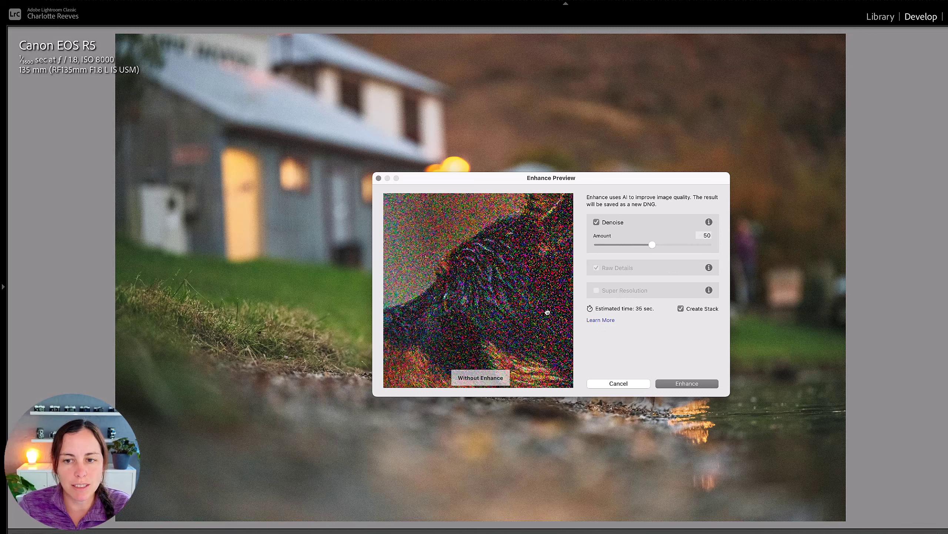
left_click(552, 318)
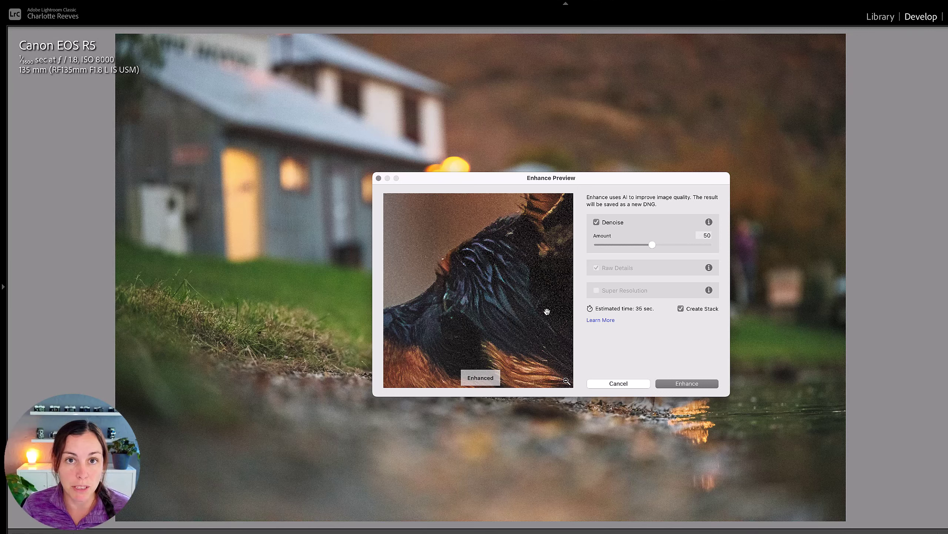
left_click(464, 298)
Step: Set the Denoise amount to 69 and move the preview onto the dog's fur
left_click_drag(465, 299, 609, 242)
left_click_drag(408, 373, 414, 373)
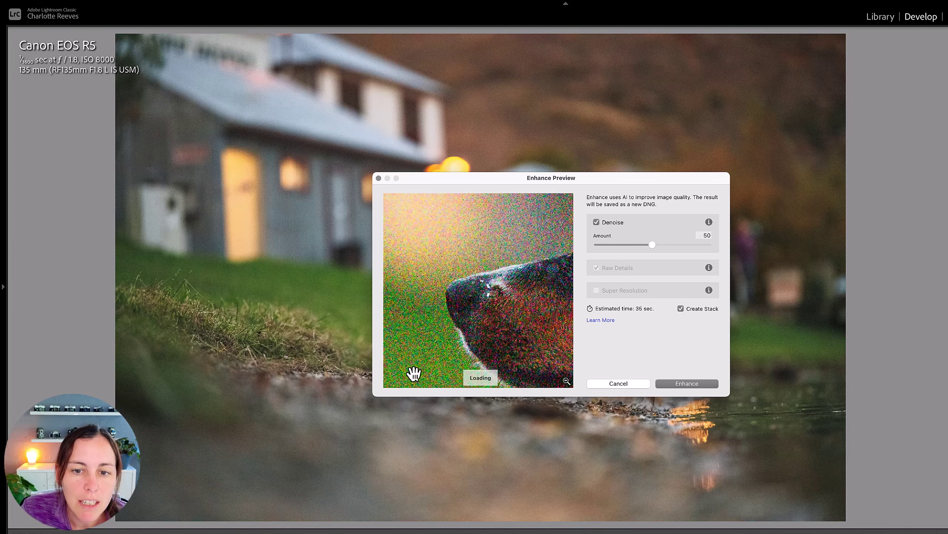
left_click_drag(510, 299, 446, 274)
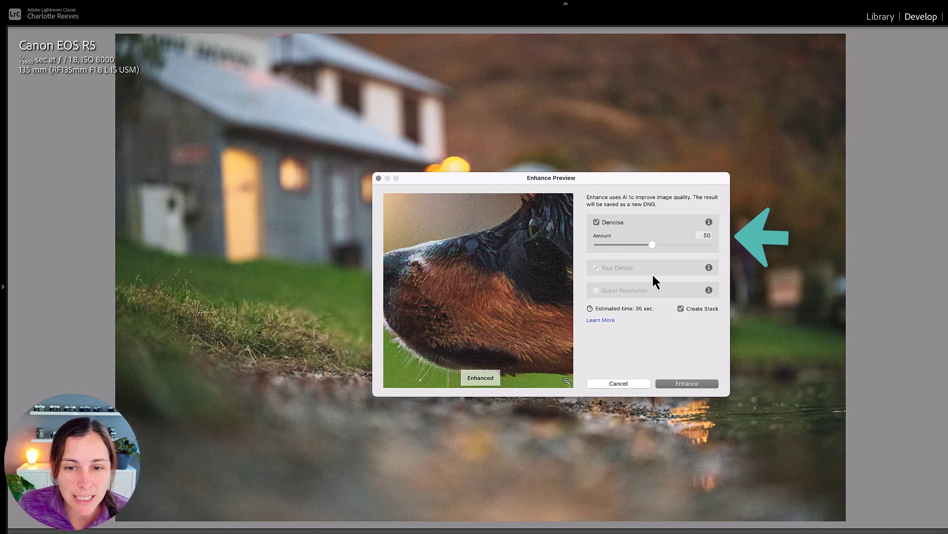
left_click_drag(654, 245, 674, 246)
left_click_drag(389, 299, 475, 285)
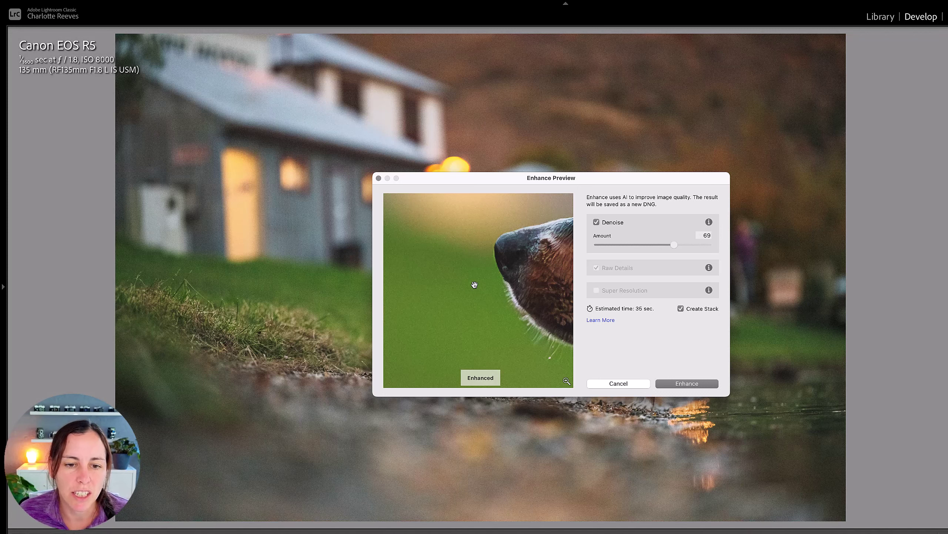
left_click_drag(475, 285, 527, 301)
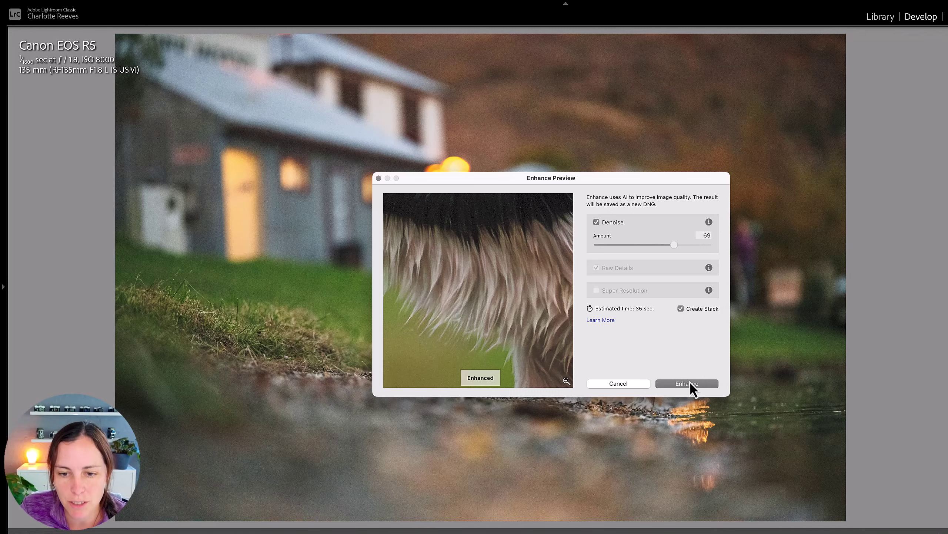
left_click(690, 382)
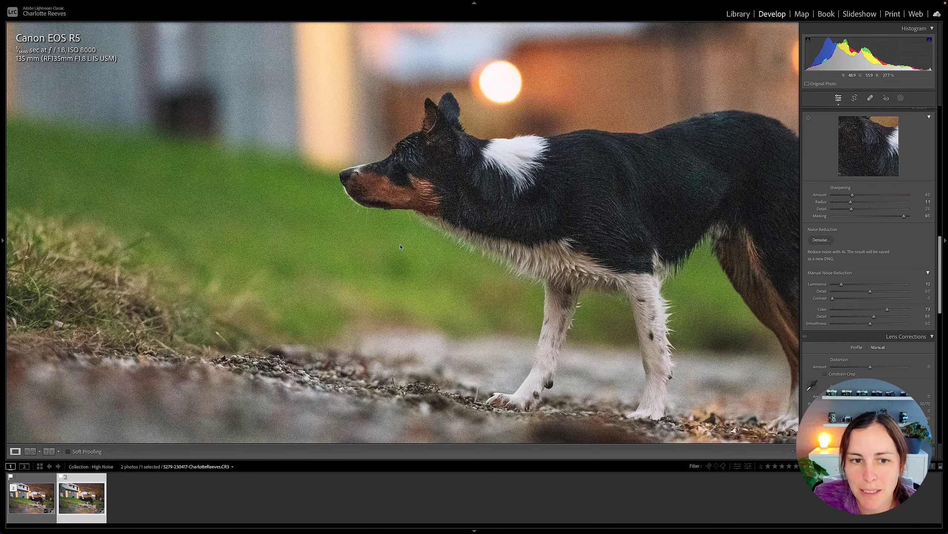
Step: Select the new Enhanced-NR DNG copy in the filmstrip
left_click(30, 504)
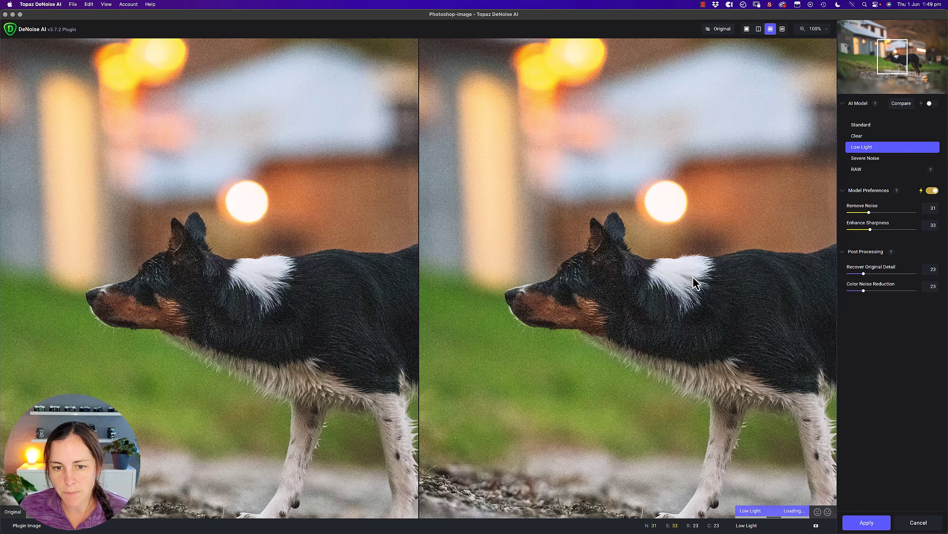
scroll(683, 307, "down", 3)
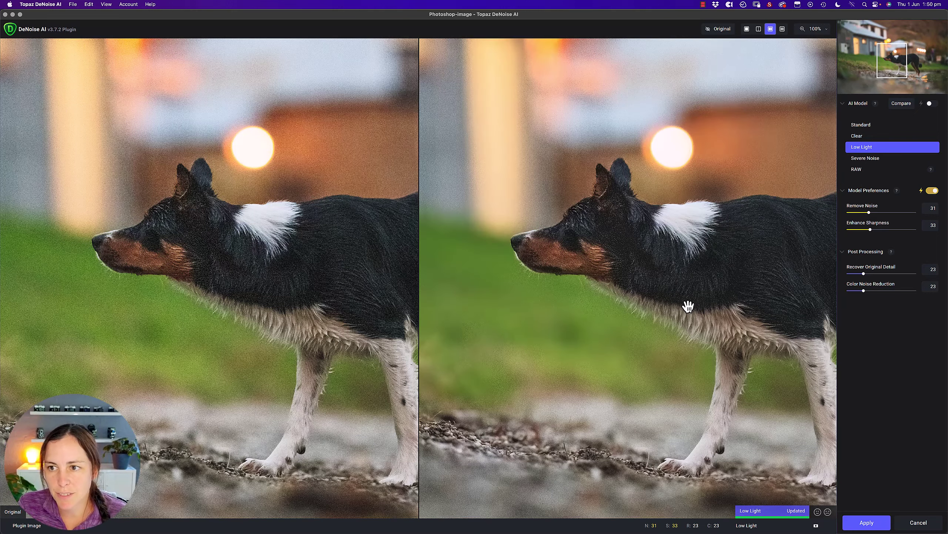
Step: Apply the Low Light model denoise to the layer
left_click(866, 522)
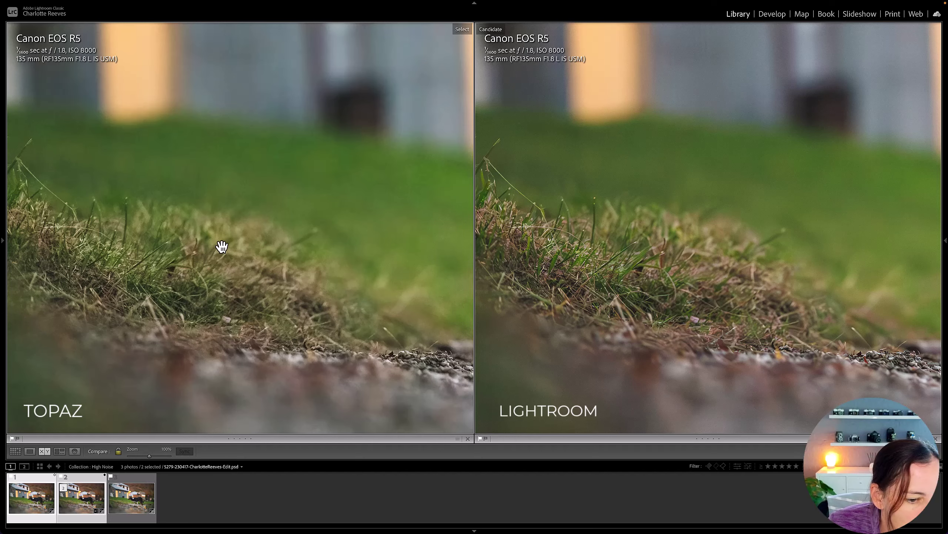
Step: Pan both versions across the grass bank, the dog's head, and its hindquarters and tail
left_click_drag(221, 246, 344, 130)
left_click_drag(228, 345, 333, 286)
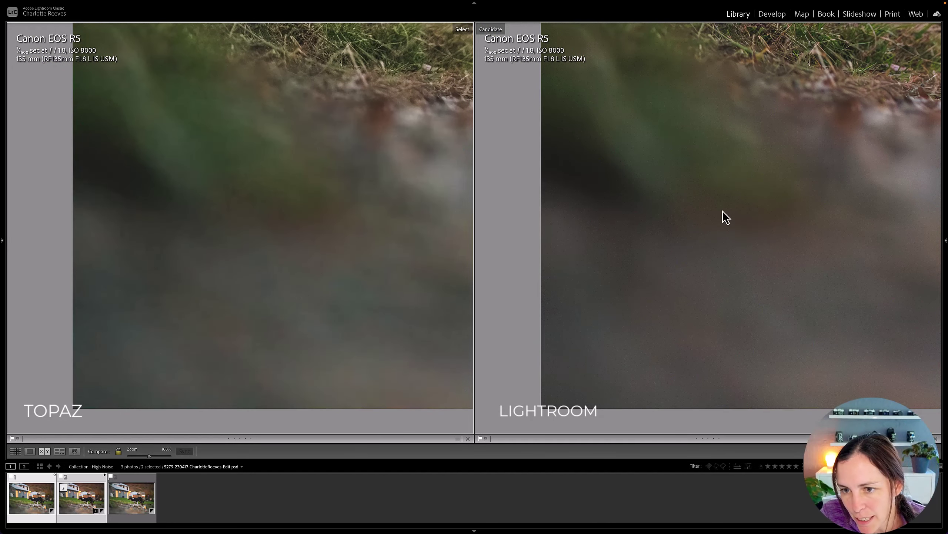
left_click_drag(862, 121, 696, 229)
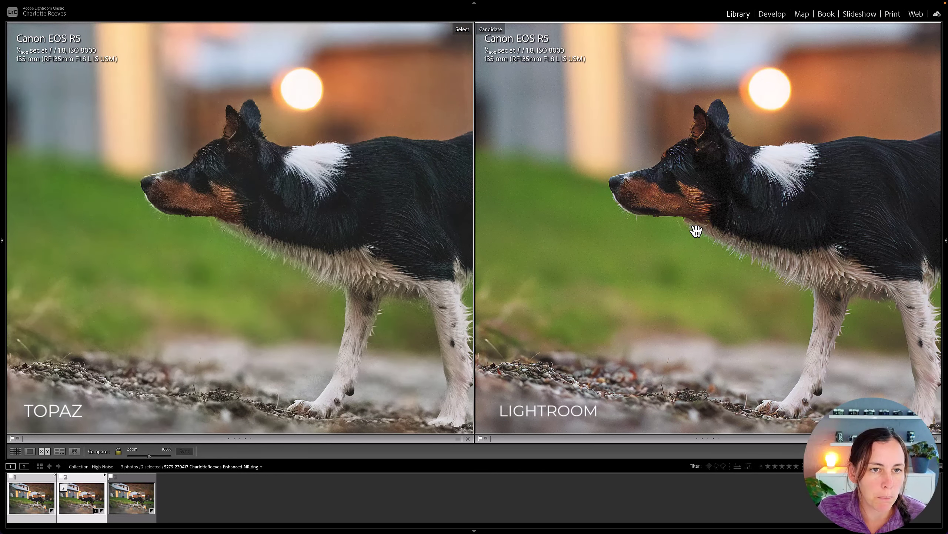
left_click_drag(697, 229, 652, 202)
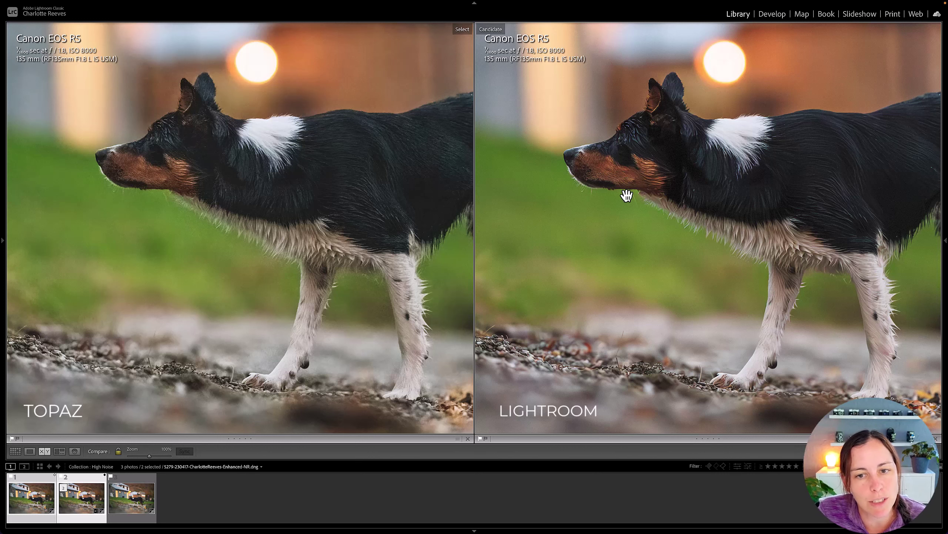
left_click_drag(817, 191, 575, 182)
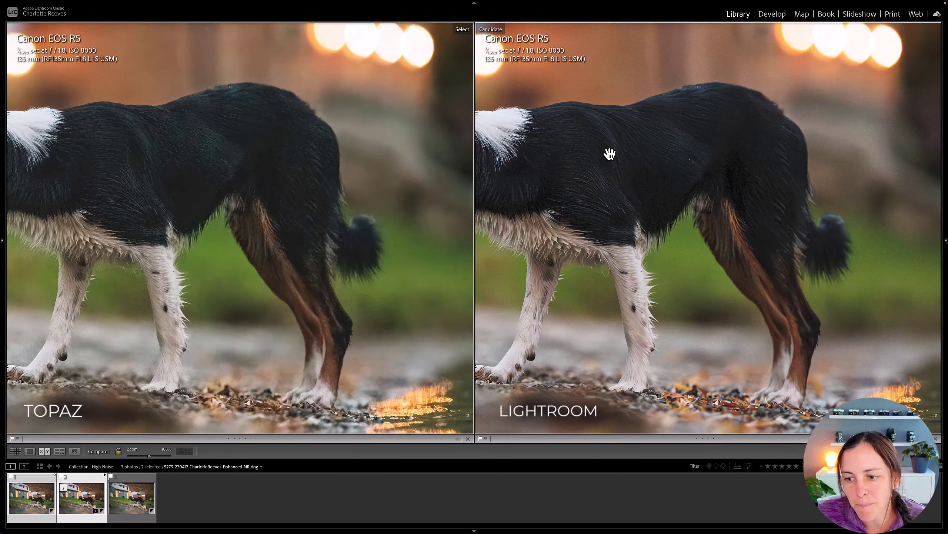
left_click_drag(609, 153, 586, 205)
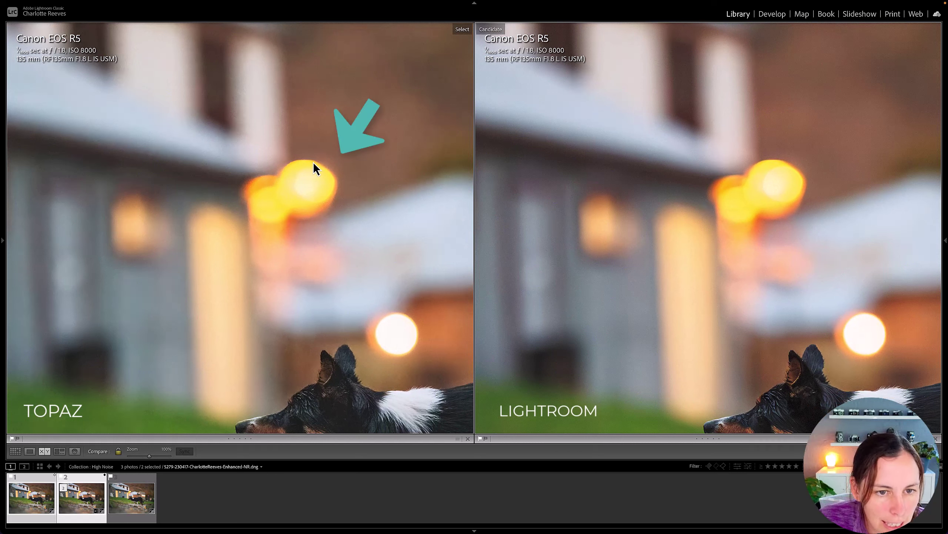